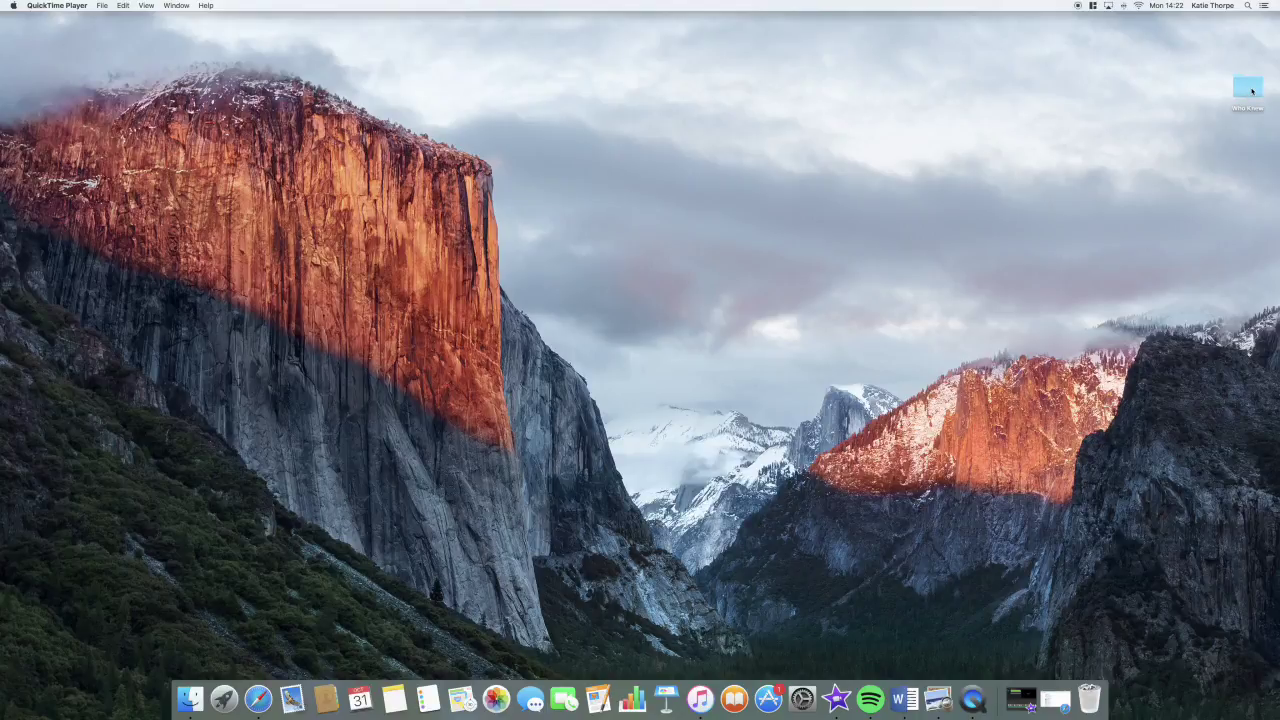
# Step: Open the Who Knew desktop folder, nudge its window up, and open the lipsynching subfolder
pyautogui.doubleClick(1251, 91)
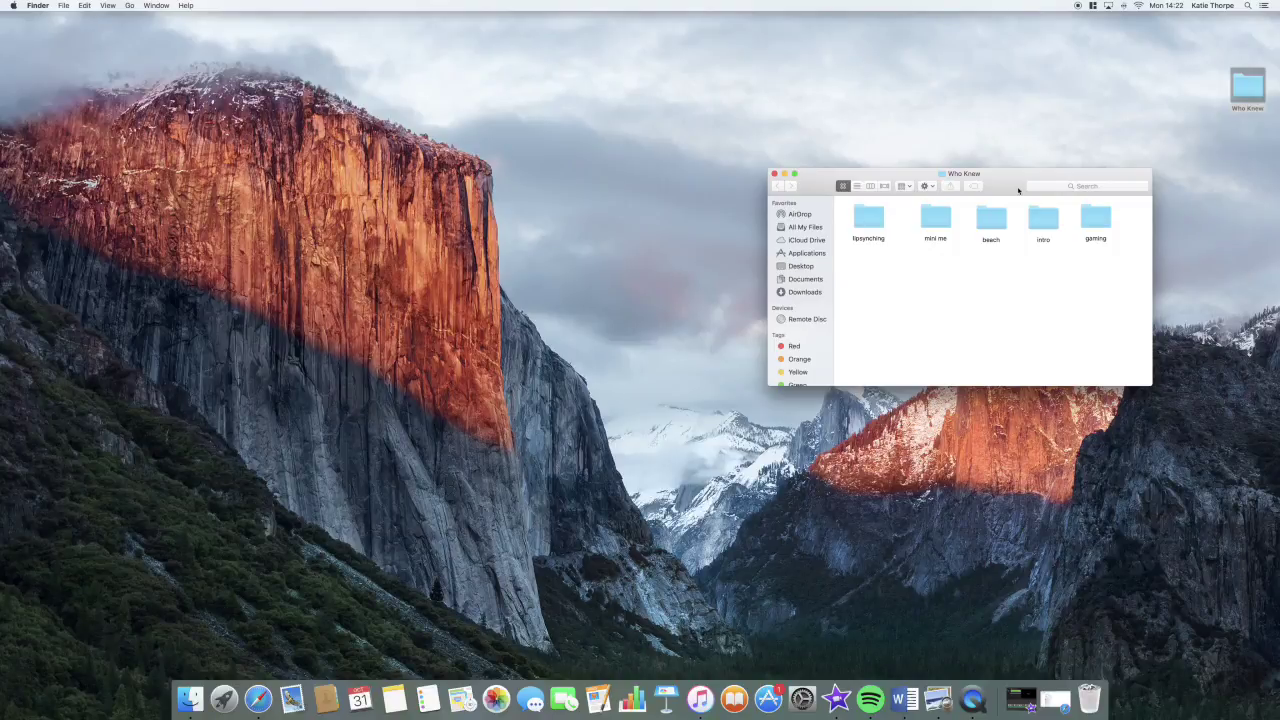
pyautogui.moveTo(1018, 190); pyautogui.dragTo(1018, 177)
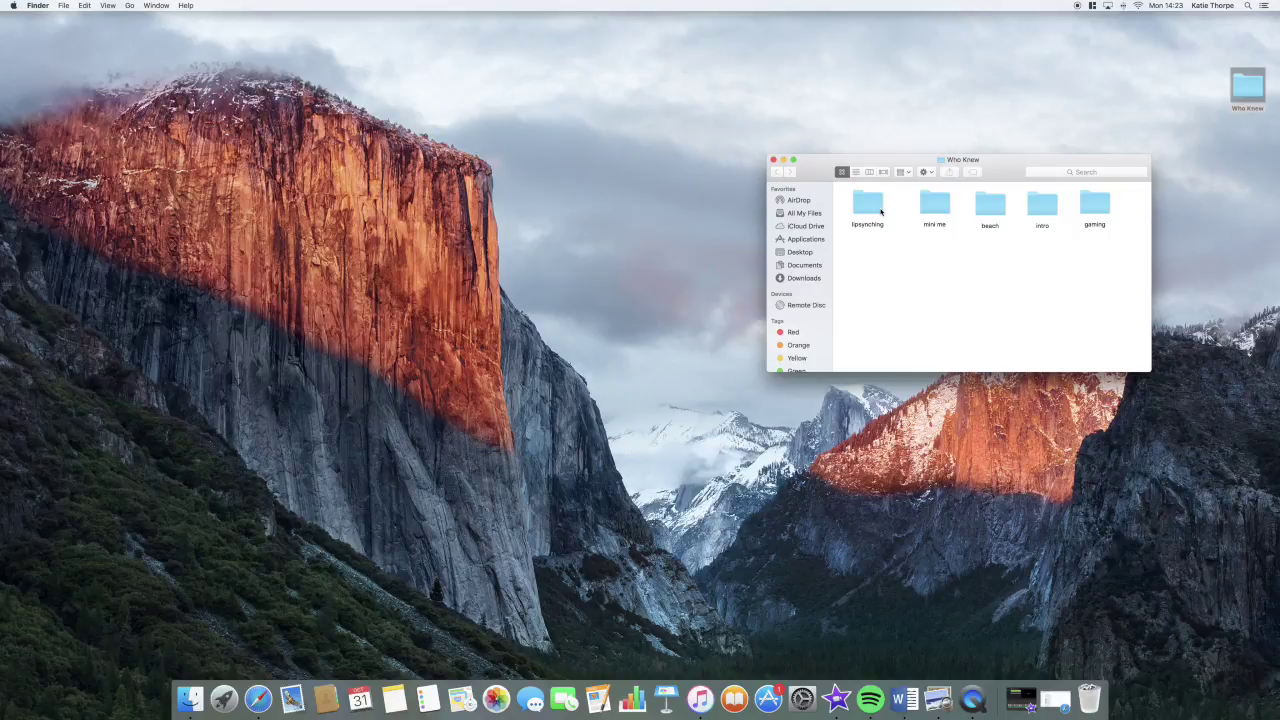
pyautogui.doubleClick(881, 211)
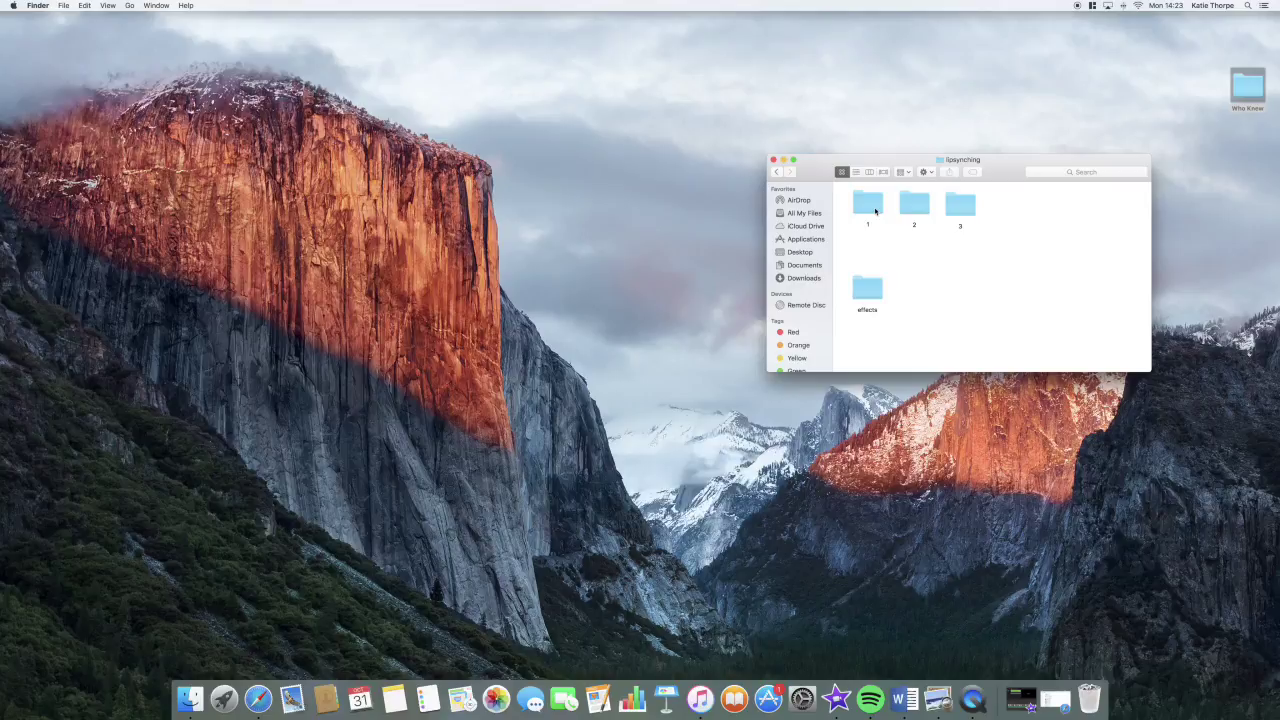
# Step: Look through the clips in folders 1 and 2, returning to lipsynching after each
pyautogui.doubleClick(876, 211)
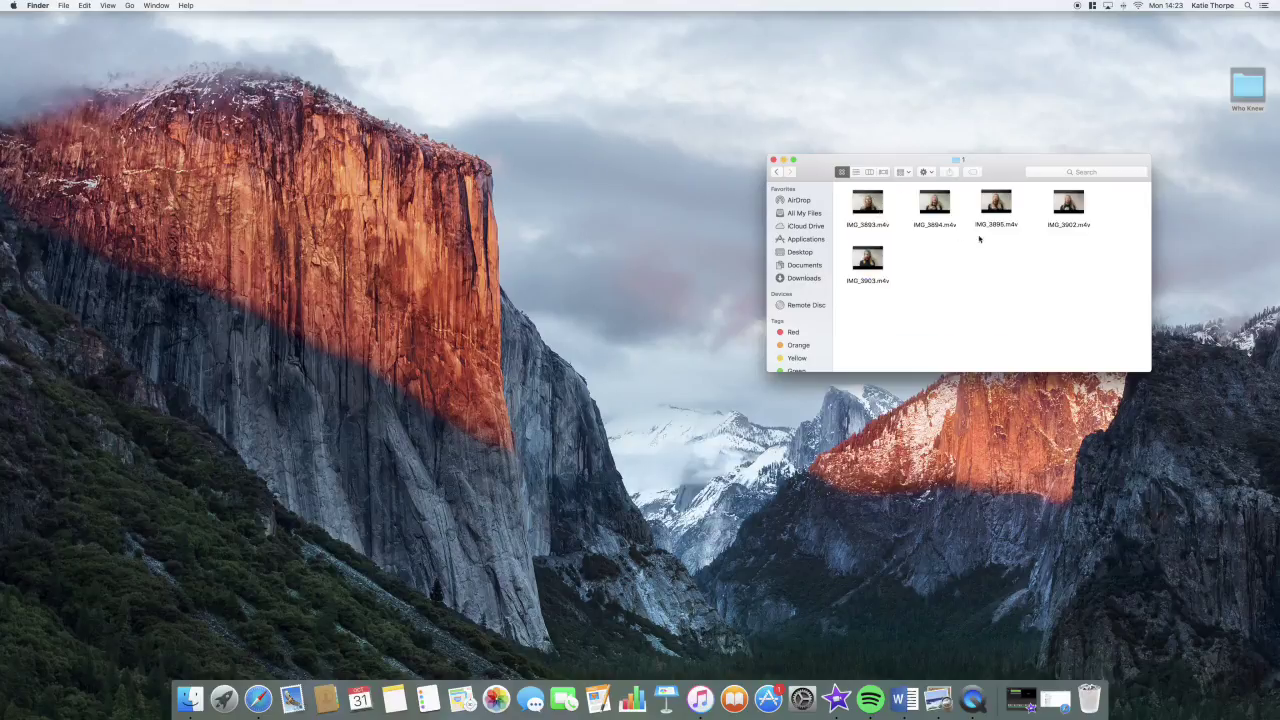
pyautogui.click(778, 173)
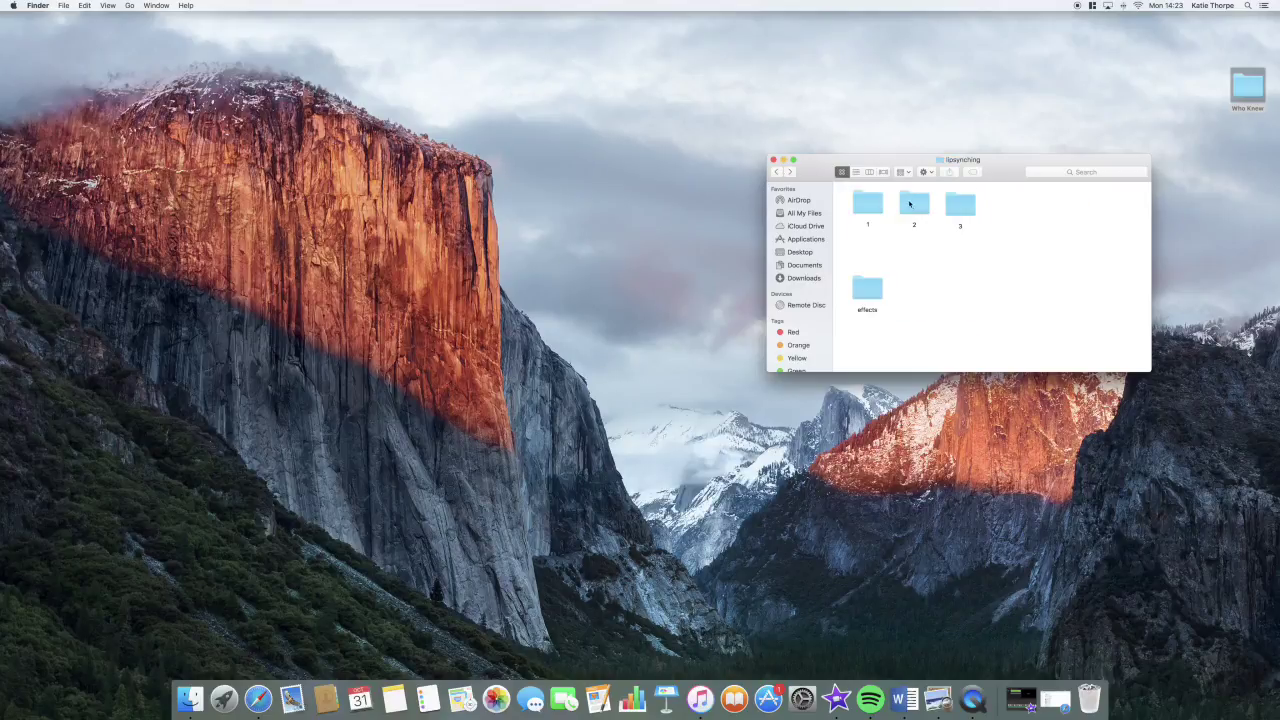
pyautogui.press('Right')
pyautogui.press('super+Down')
pyautogui.click(778, 173)
# Step: Browse the effects and mini me folders, return to Who Knew, and launch iMovie
pyautogui.doubleClick(873, 291)
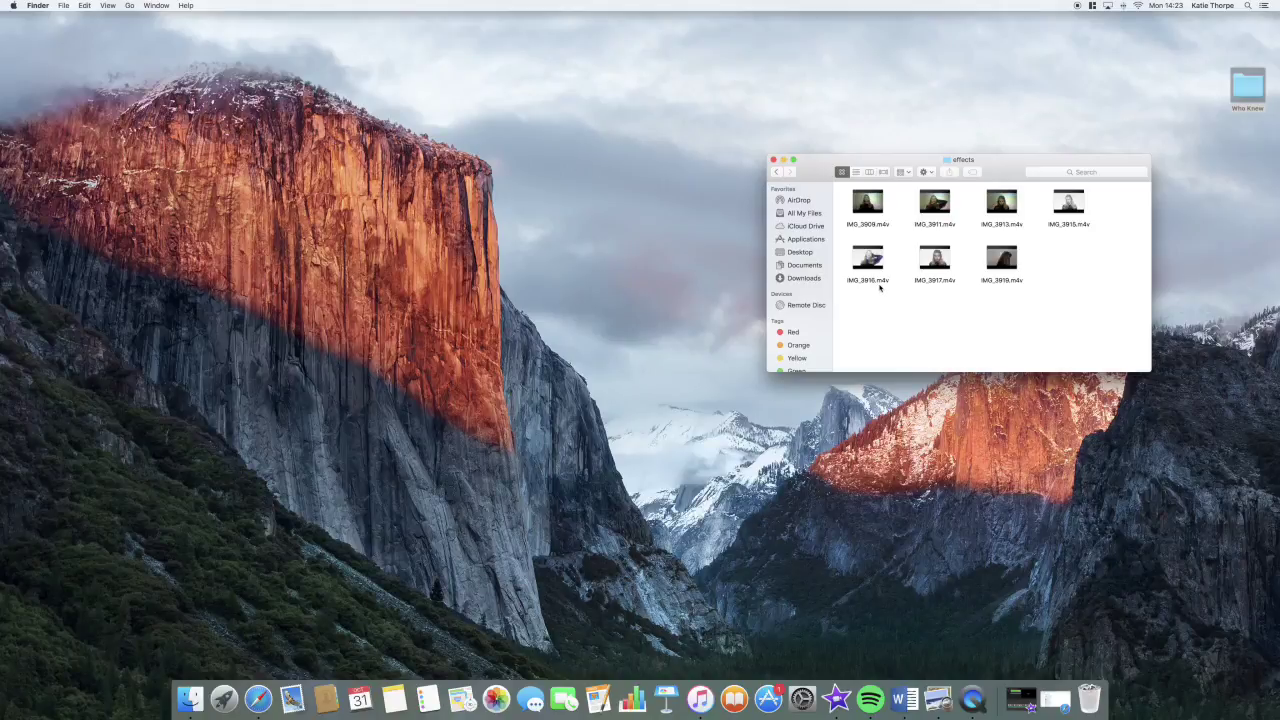
pyautogui.click(777, 172)
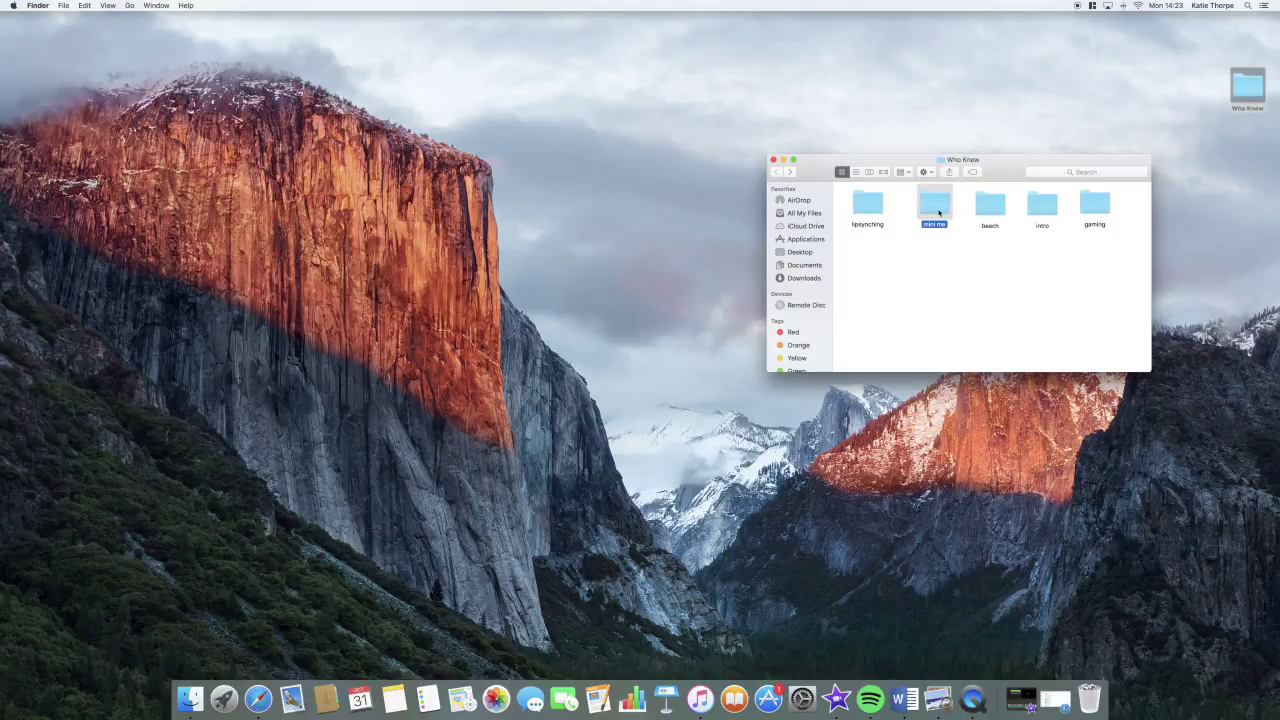
pyautogui.doubleClick(936, 206)
pyautogui.click(779, 172)
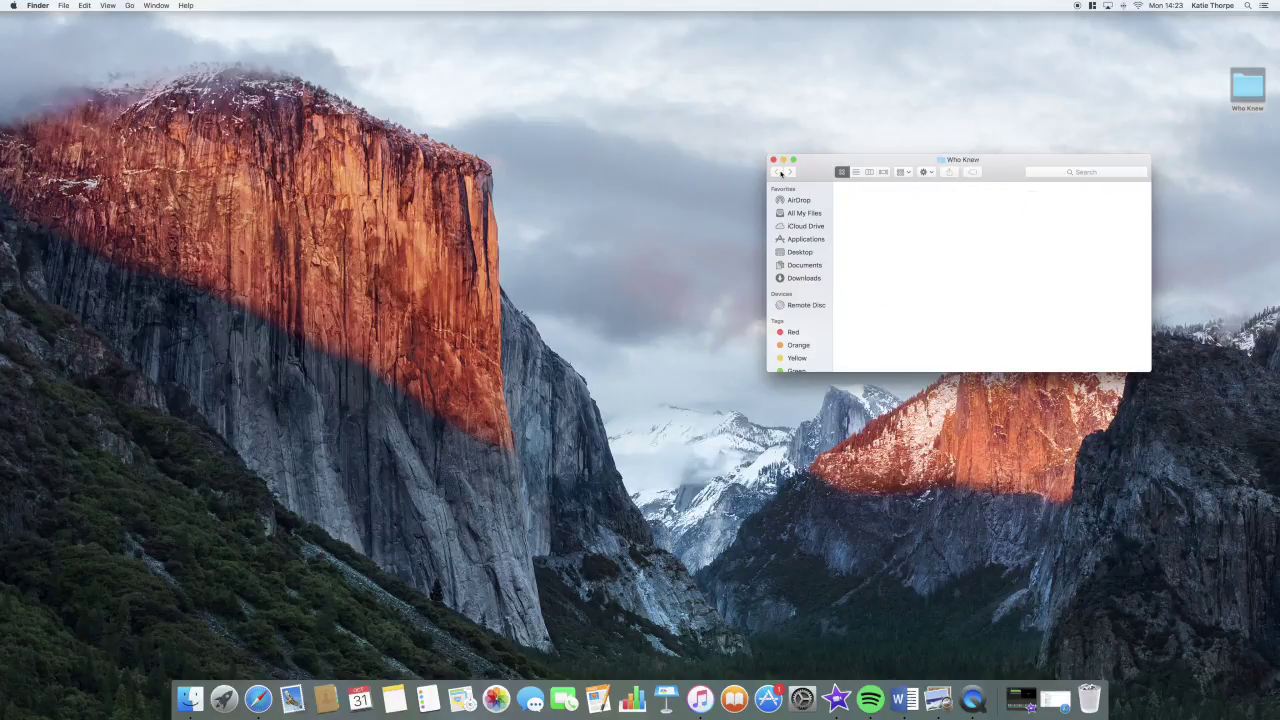
pyautogui.click(837, 698)
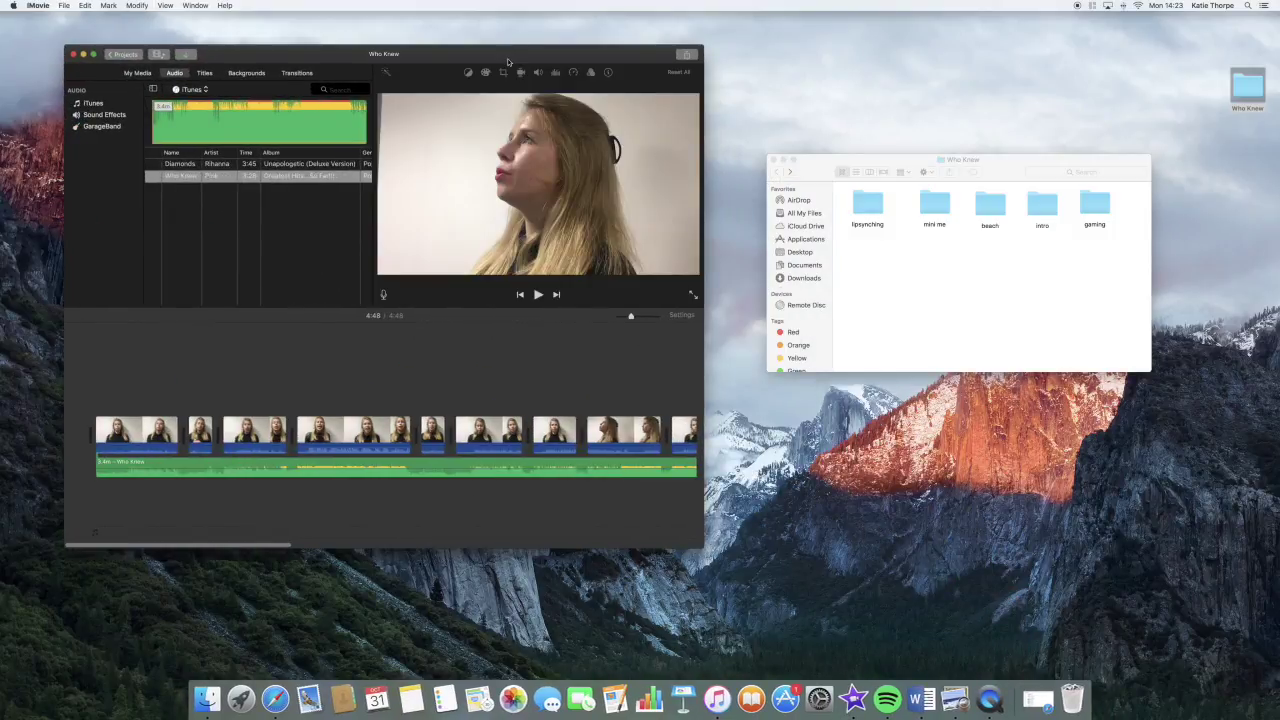
# Step: Enlarge the iMovie window slightly and show the mini me folder in Finder beside it
pyautogui.moveTo(746, 536); pyautogui.dragTo(758, 547)
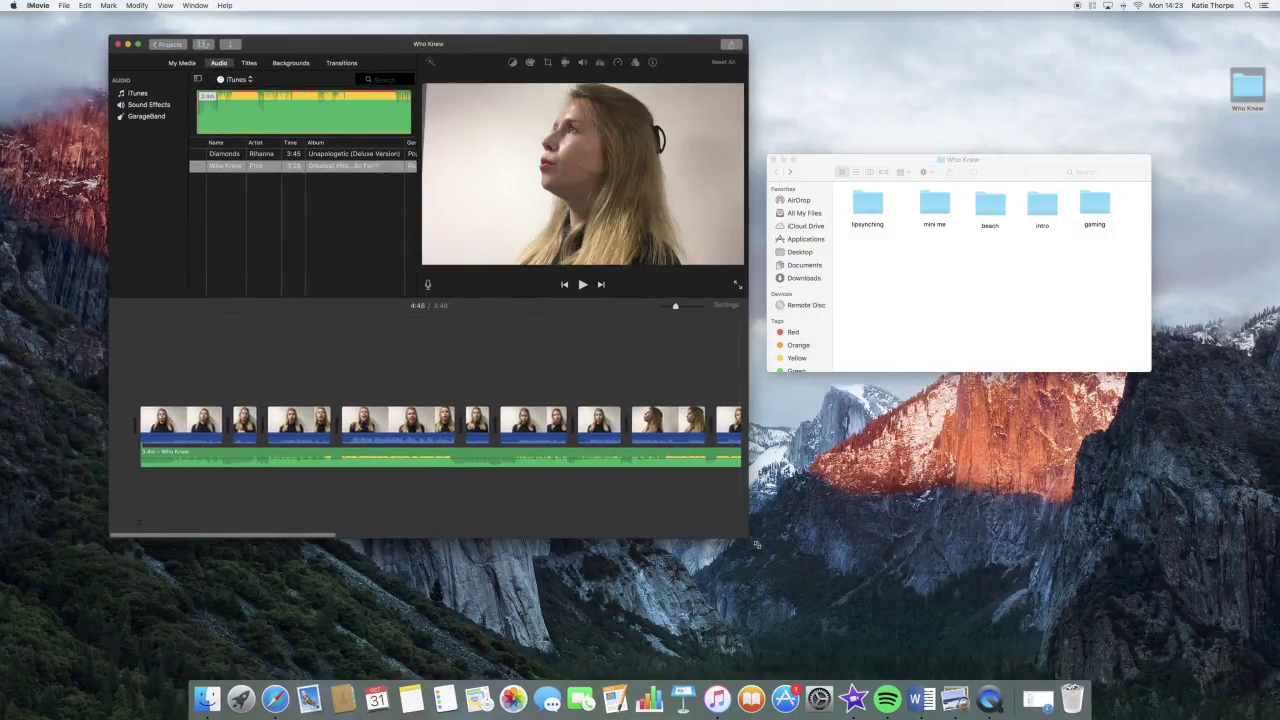
pyautogui.click(899, 159)
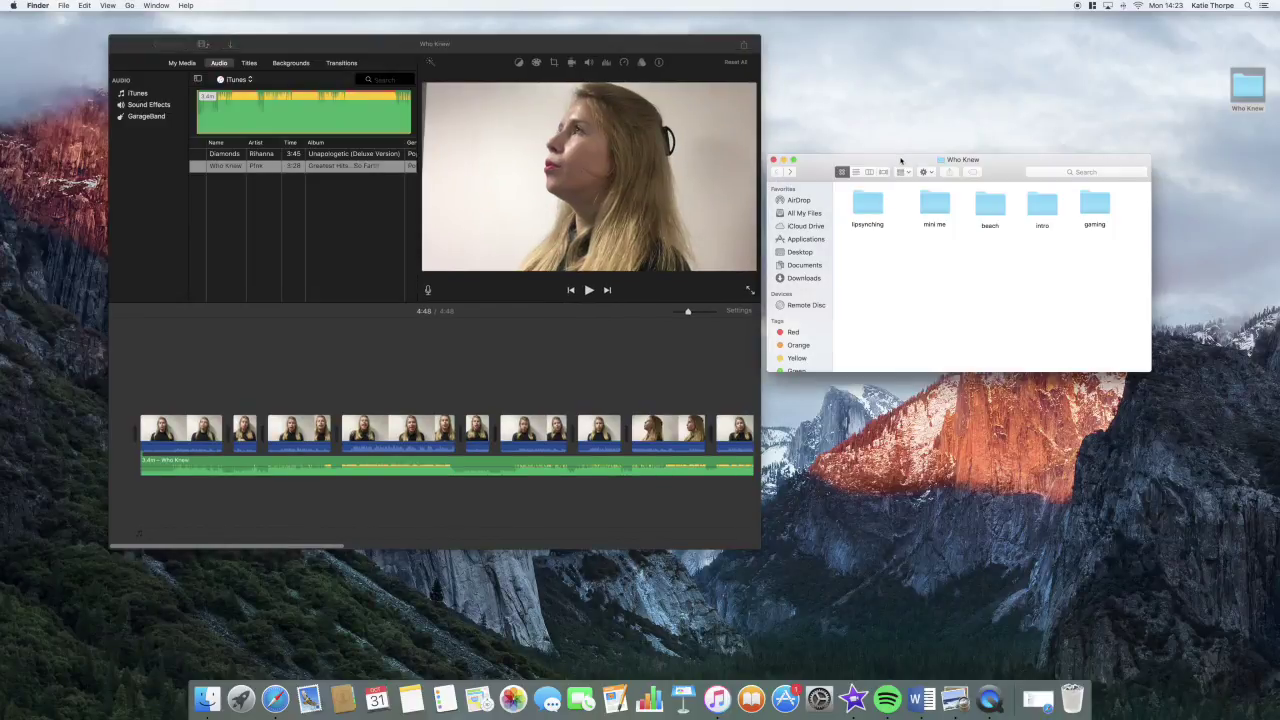
pyautogui.doubleClick(934, 206)
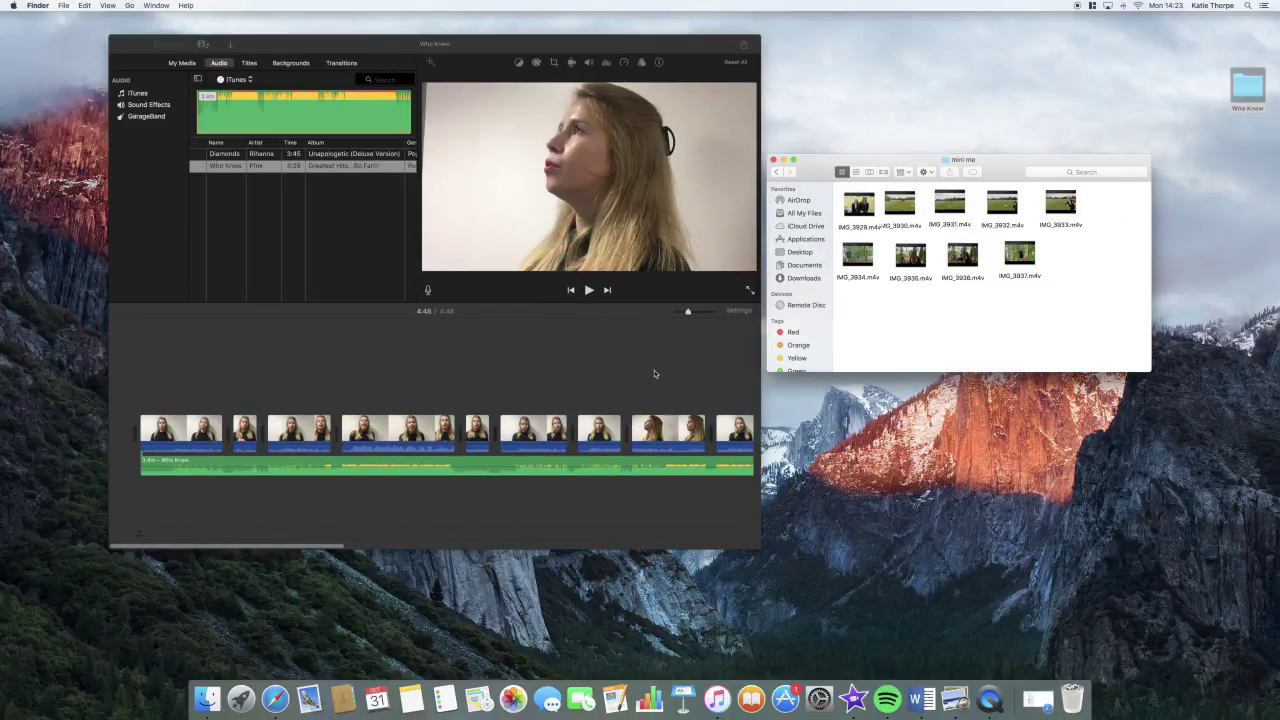
# Step: Append IMG_3929.m4v to the end of the timeline, then delete it again
pyautogui.moveTo(325, 549); pyautogui.dragTo(735, 549)
pyautogui.moveTo(859, 211); pyautogui.dragTo(640, 435)
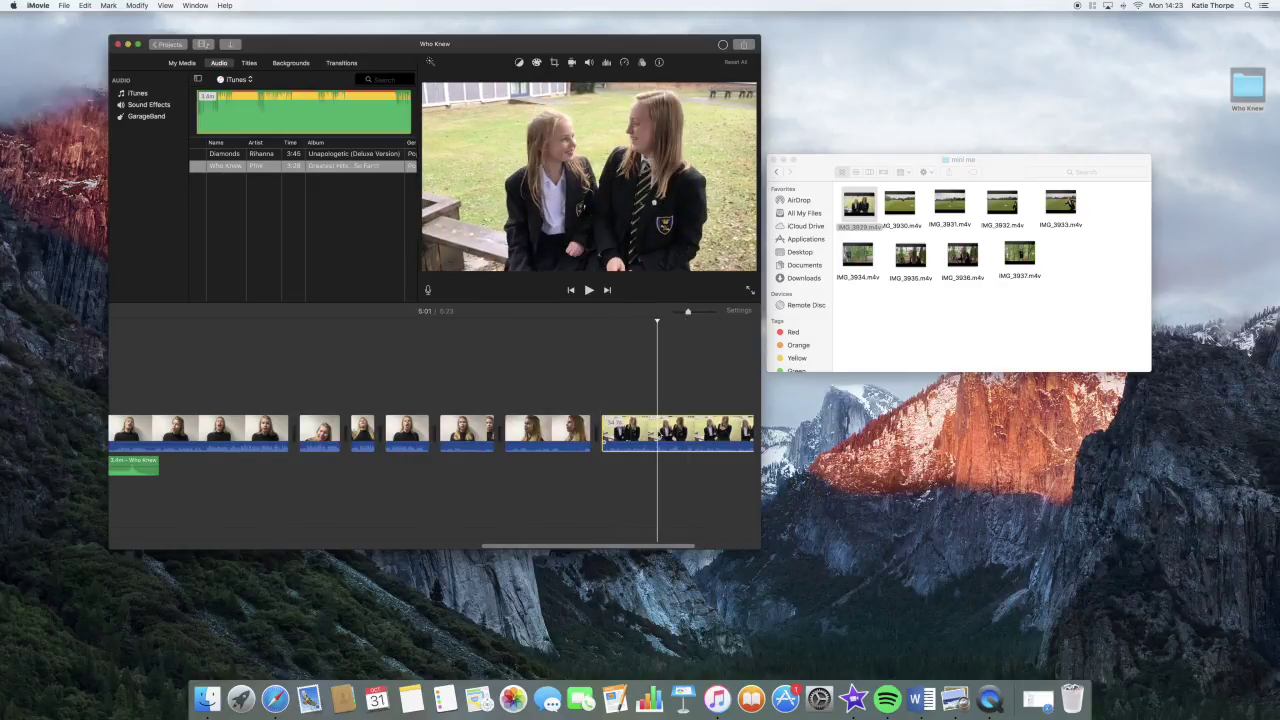
pyautogui.press('Delete')
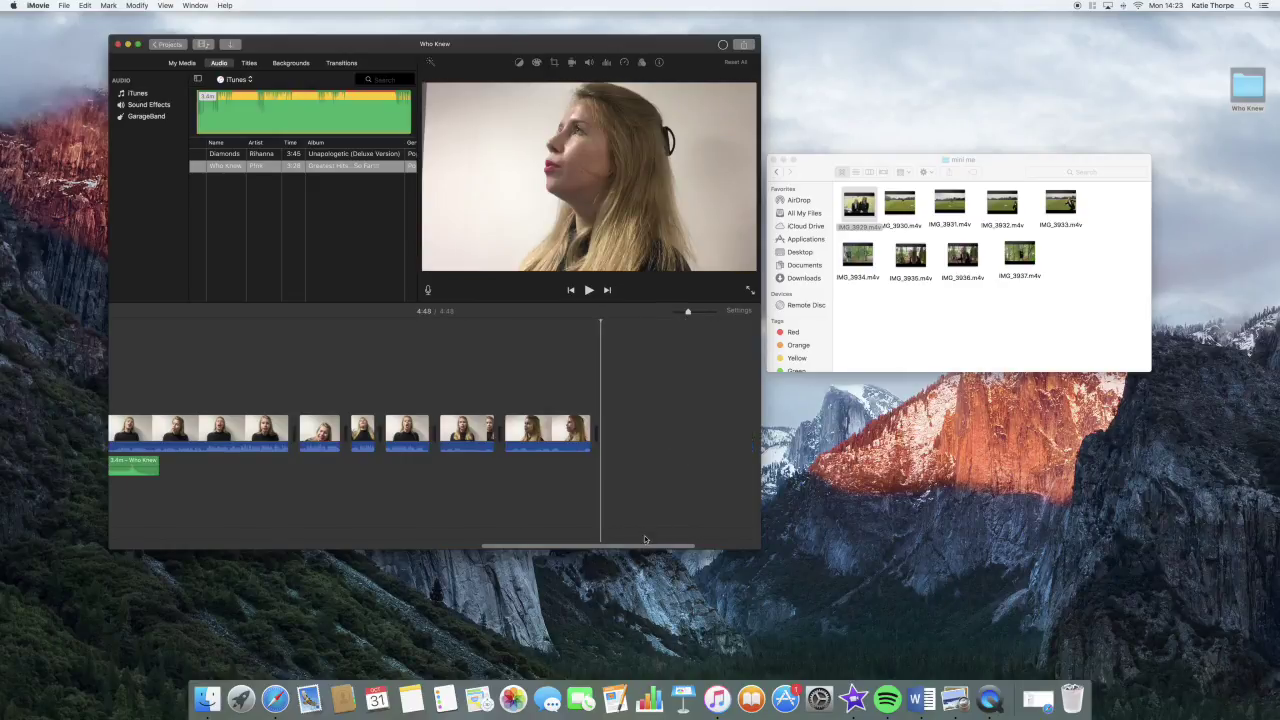
pyautogui.hscroll(-5, 505, 530)
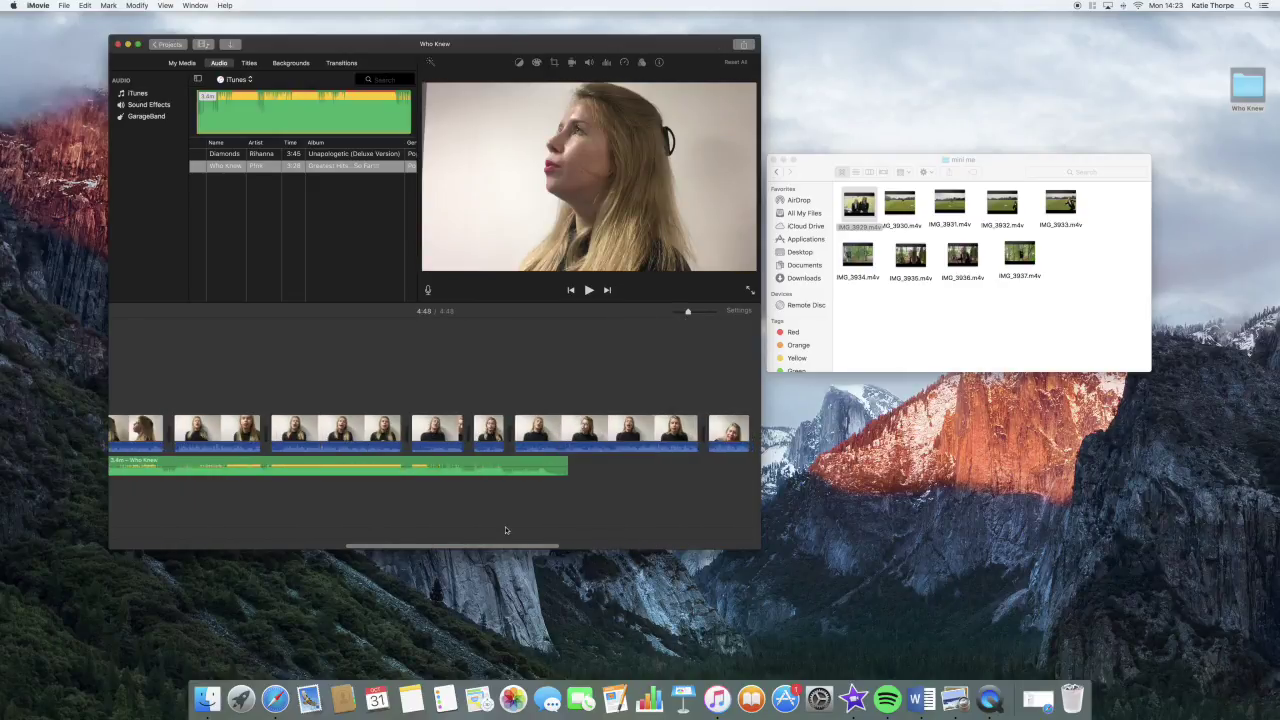
pyautogui.hscroll(-5, 505, 530)
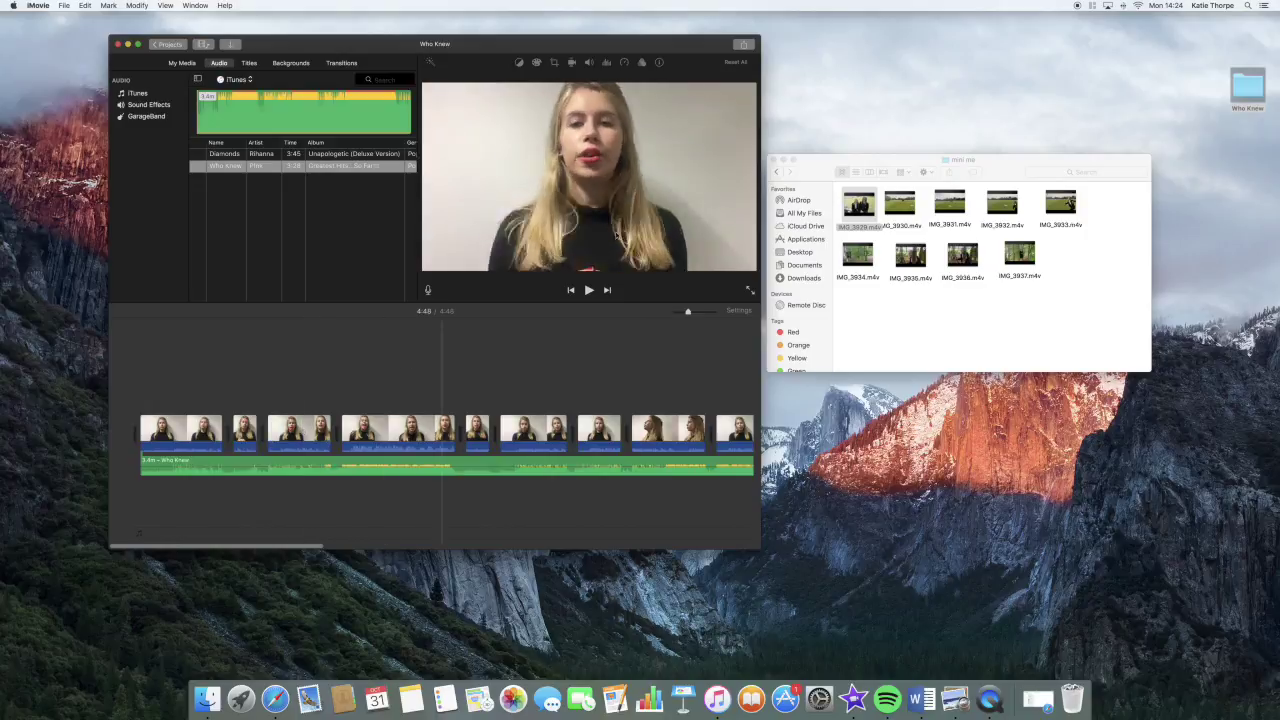
# Step: Go back to Who Knew in Finder and open lipsynching, then folder 1 with clips IMG_3893–IMG_3903
pyautogui.click(777, 172)
pyautogui.doubleClick(868, 205)
pyautogui.doubleClick(867, 203)
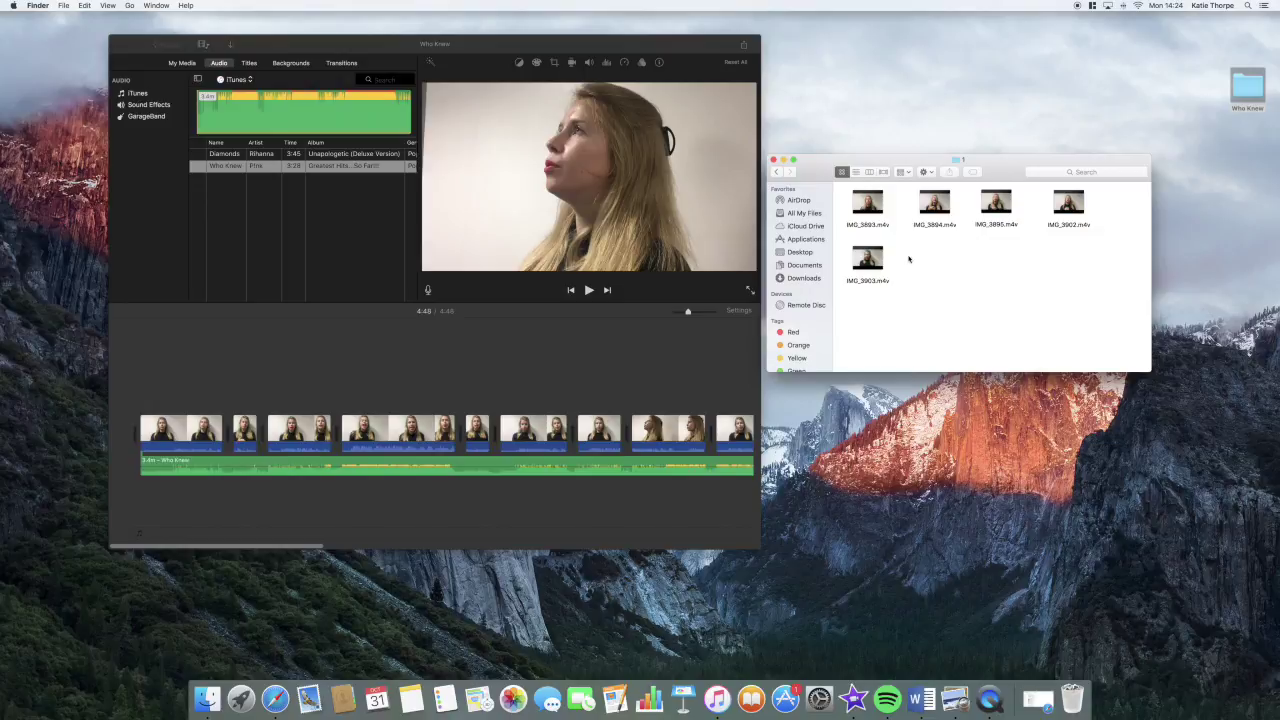
pyautogui.moveTo(312, 548); pyautogui.dragTo(370, 550)
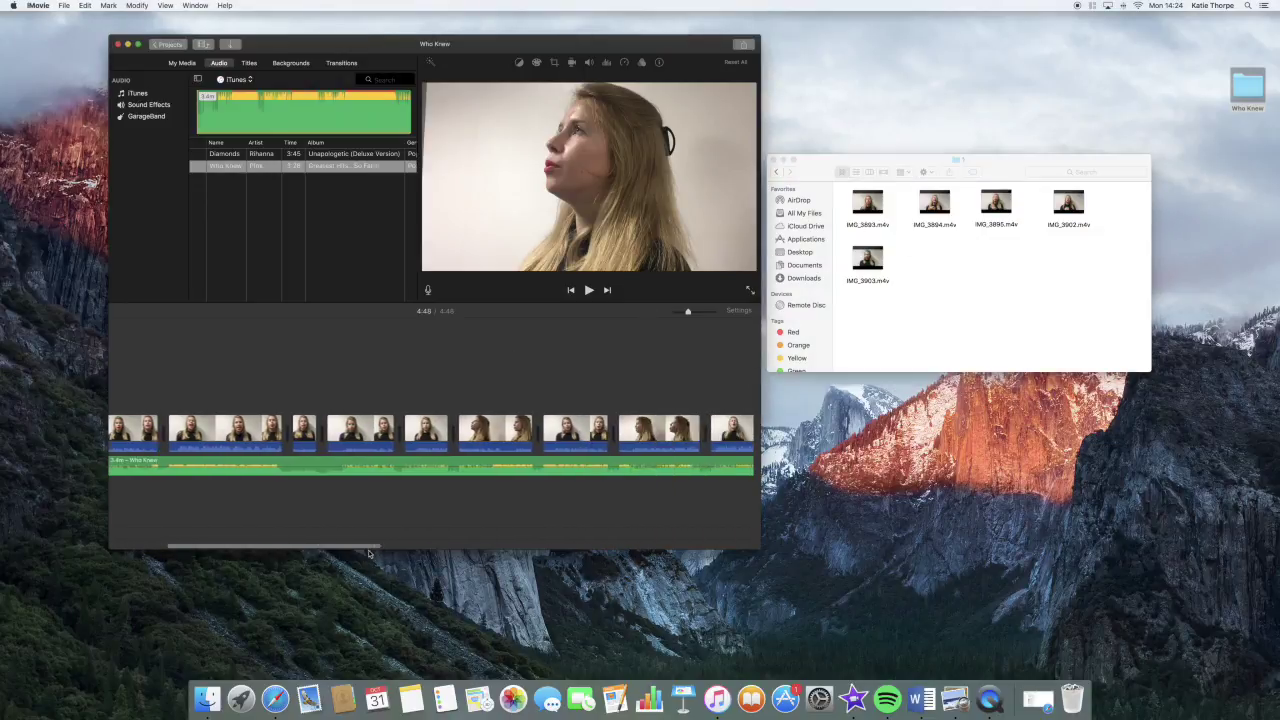
pyautogui.click(426, 550)
pyautogui.moveTo(422, 548); pyautogui.dragTo(190, 513)
pyautogui.hscroll(-3, 190, 513)
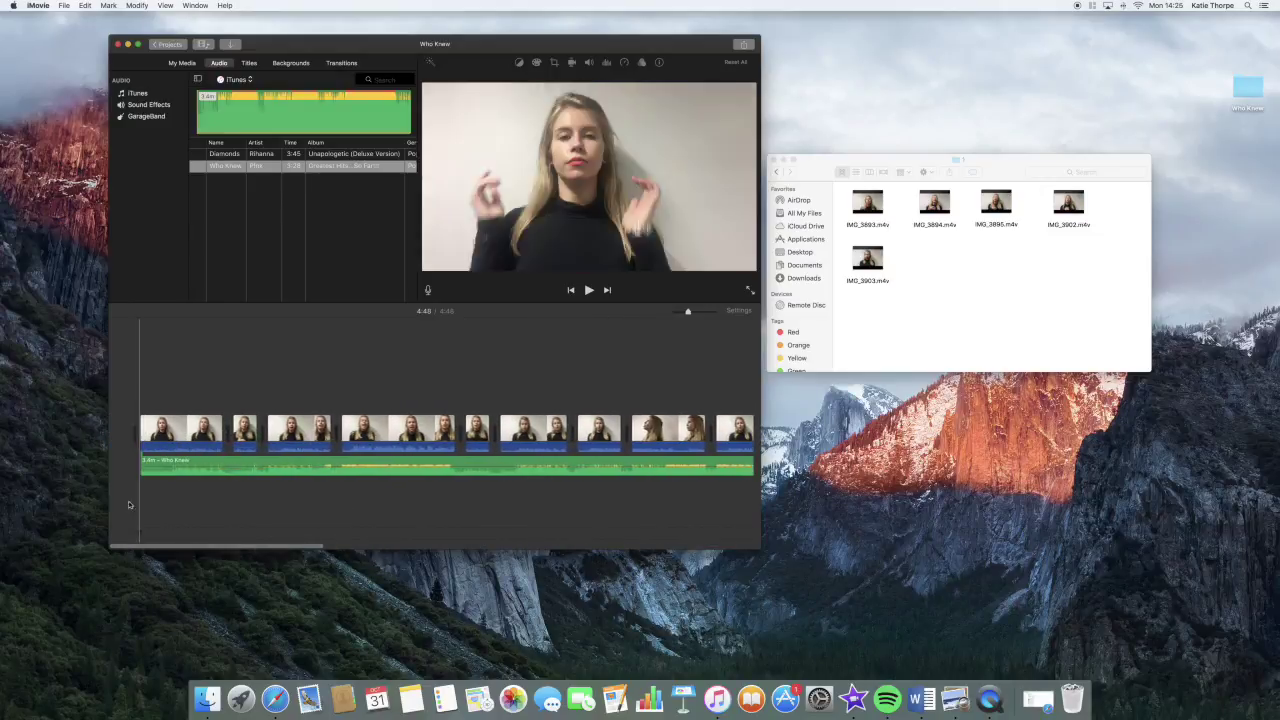
pyautogui.click(203, 450)
pyautogui.press('space')
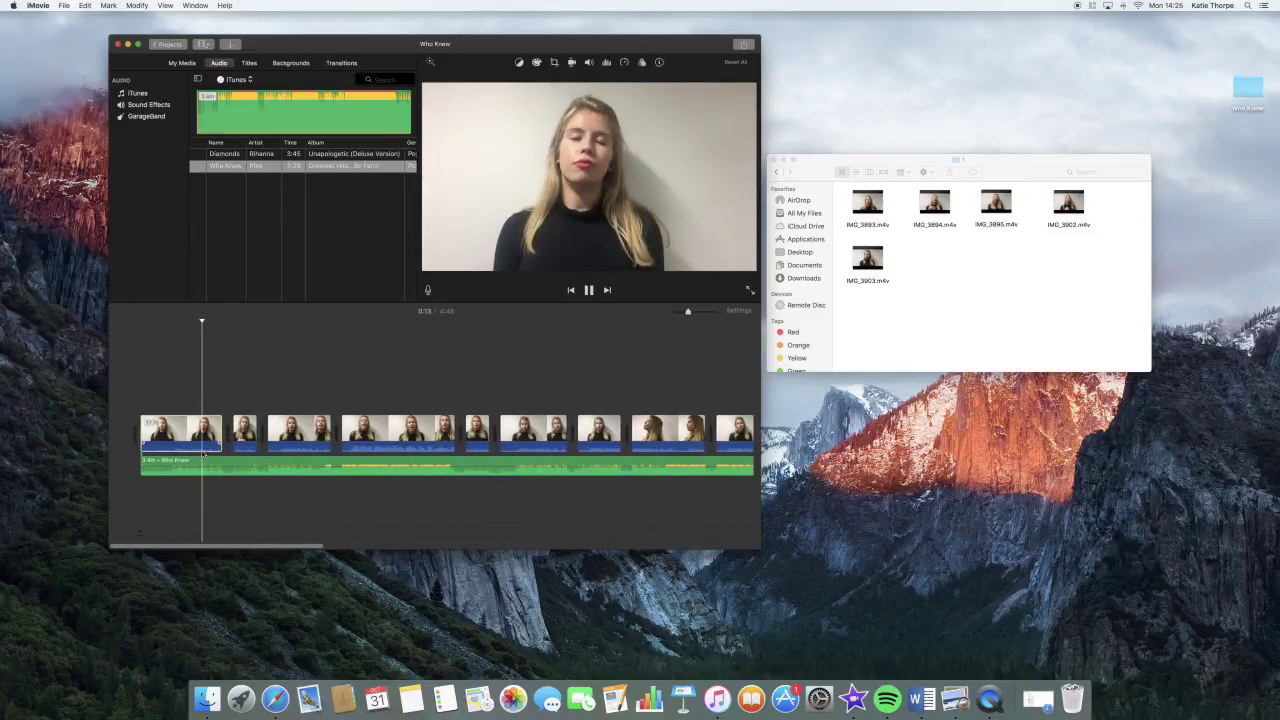
pyautogui.hscroll(2, 202, 452)
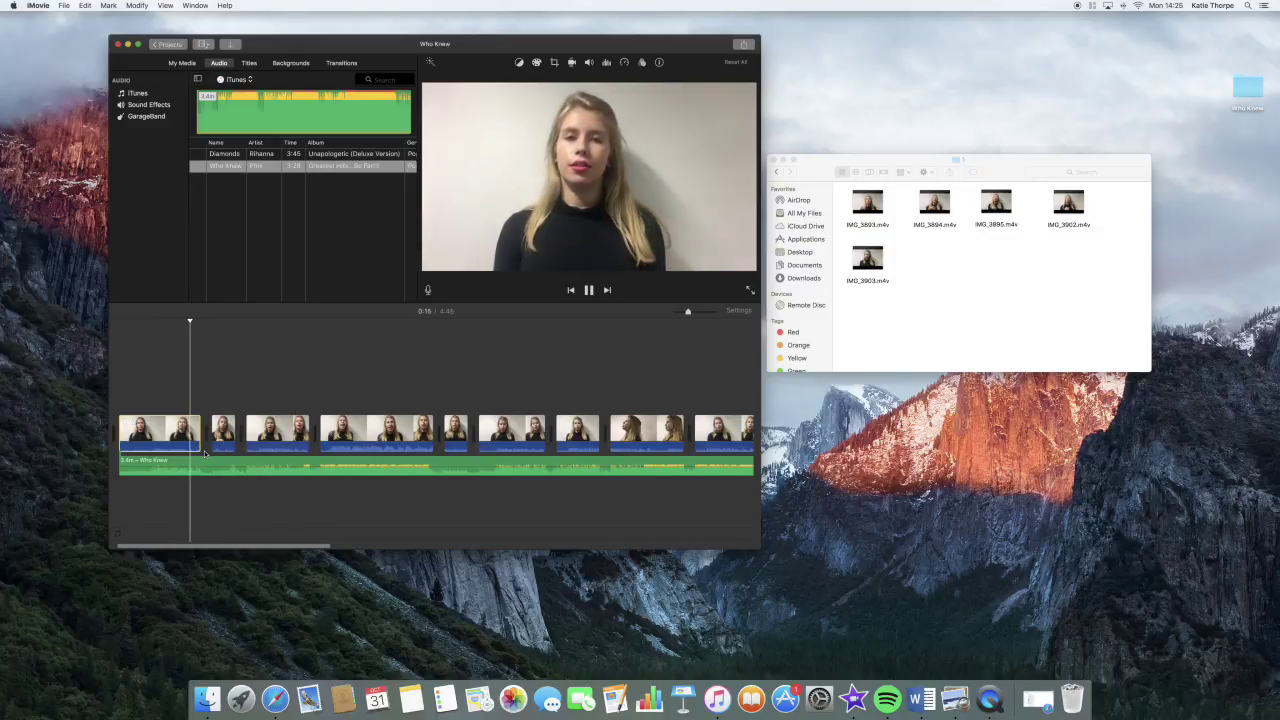
pyautogui.press('space')
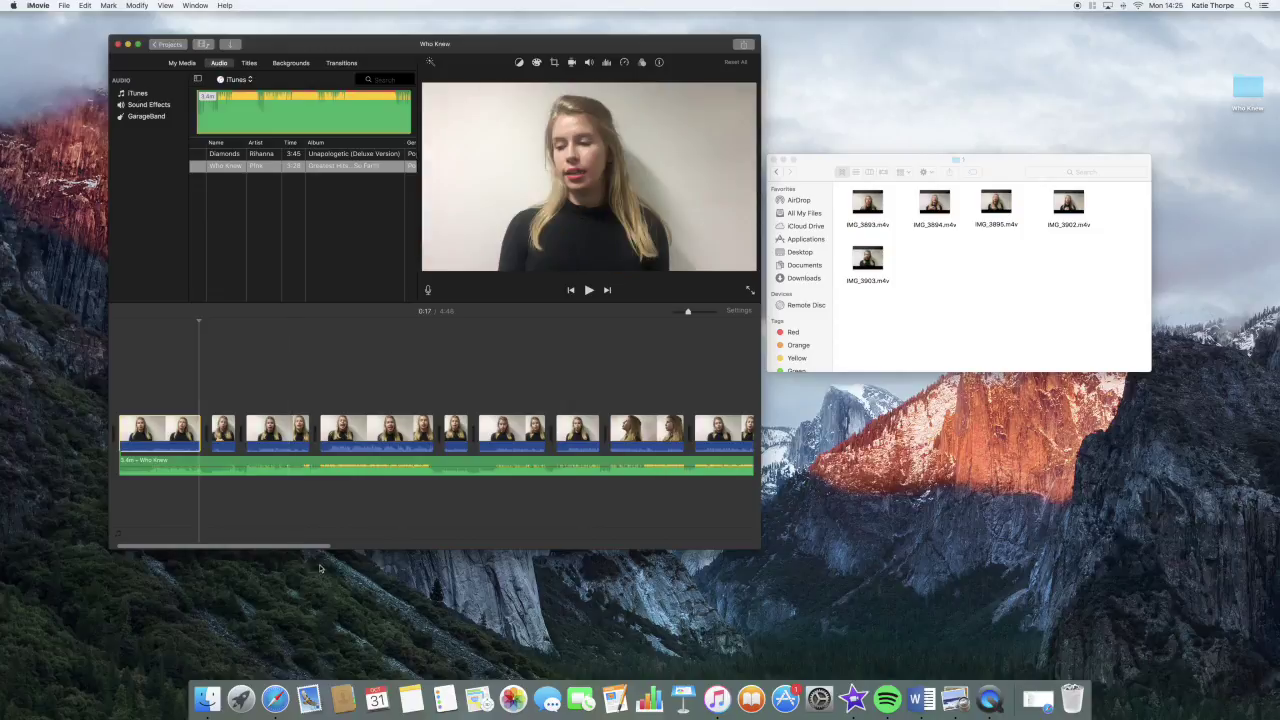
pyautogui.moveTo(322, 548); pyautogui.dragTo(474, 548)
pyautogui.click(197, 441)
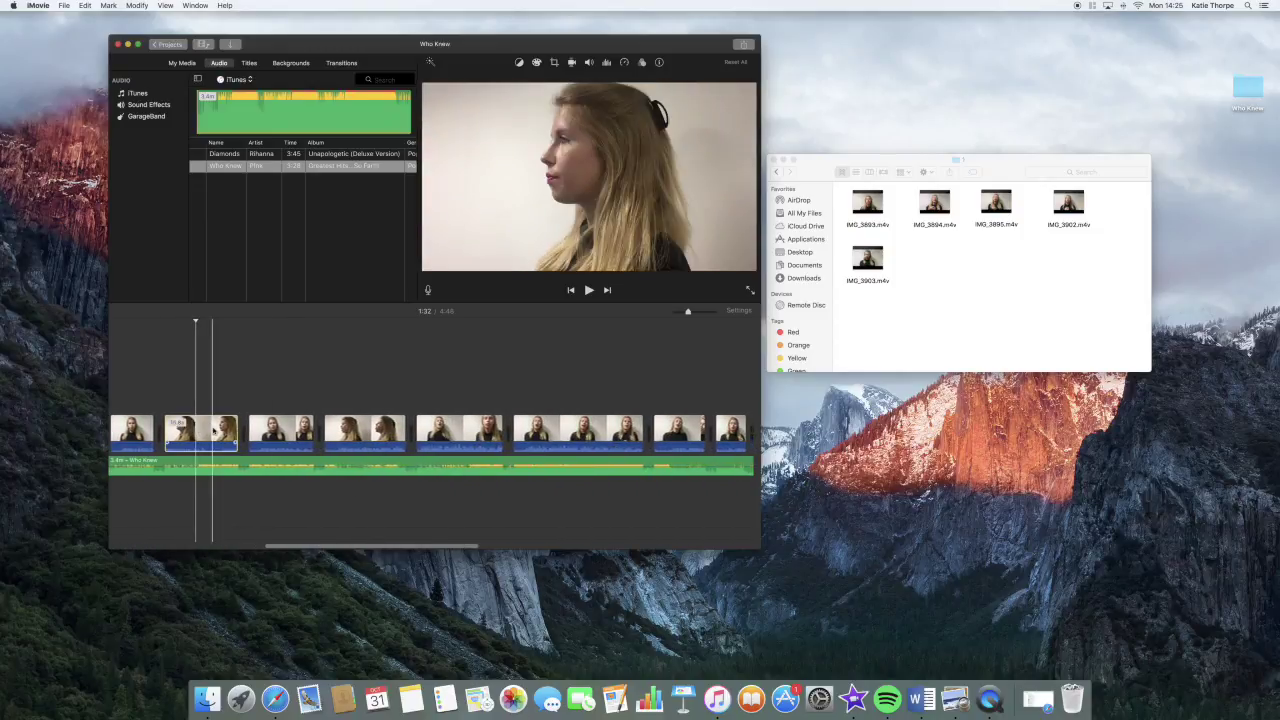
pyautogui.moveTo(405, 548); pyautogui.dragTo(630, 550)
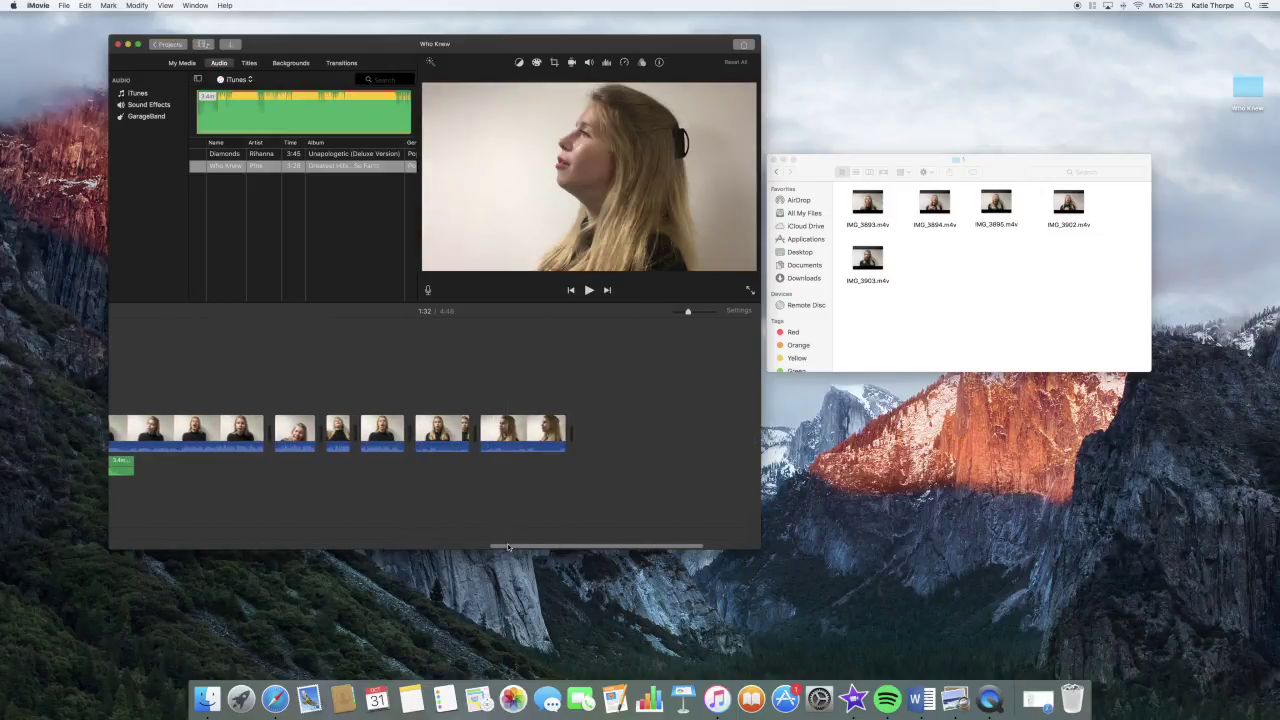
pyautogui.hscroll(-5, 382, 535)
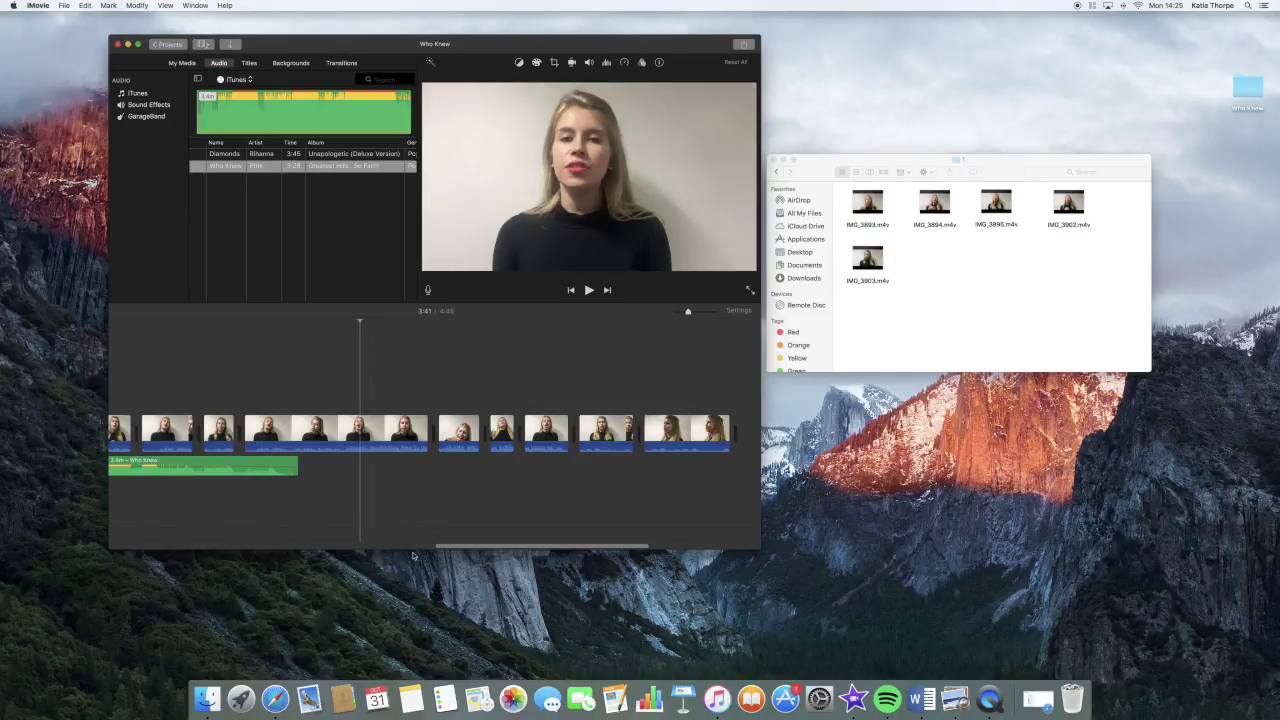
pyautogui.moveTo(438, 549); pyautogui.dragTo(103, 510)
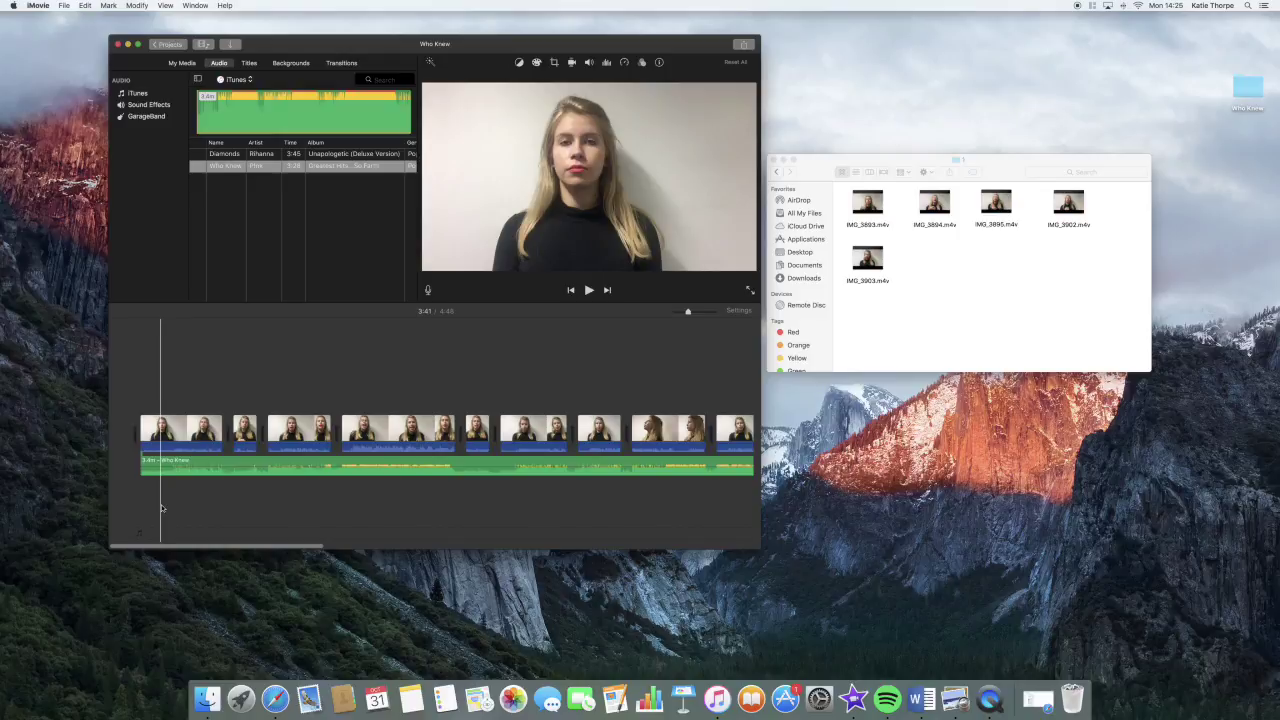